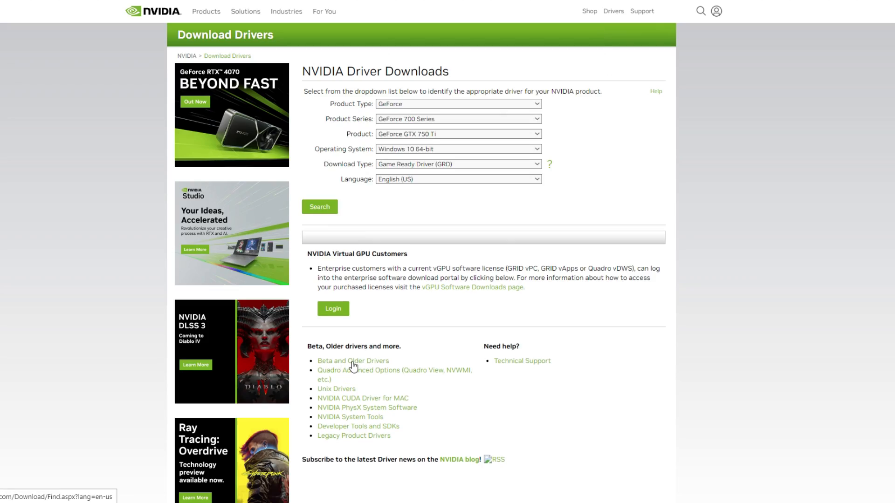
- Start a beta/older driver search for the GeForce 700 Series, GTX 750 Ti
left_click(351, 362)
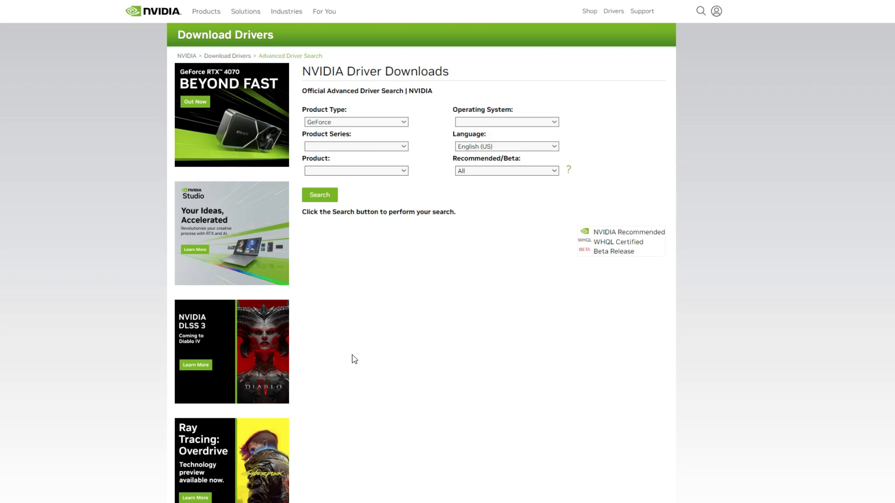
left_click(402, 146)
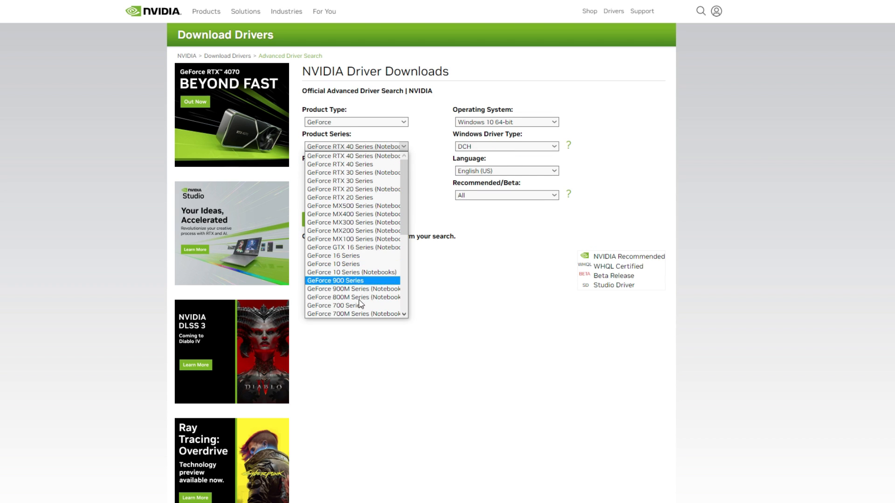
left_click(396, 172)
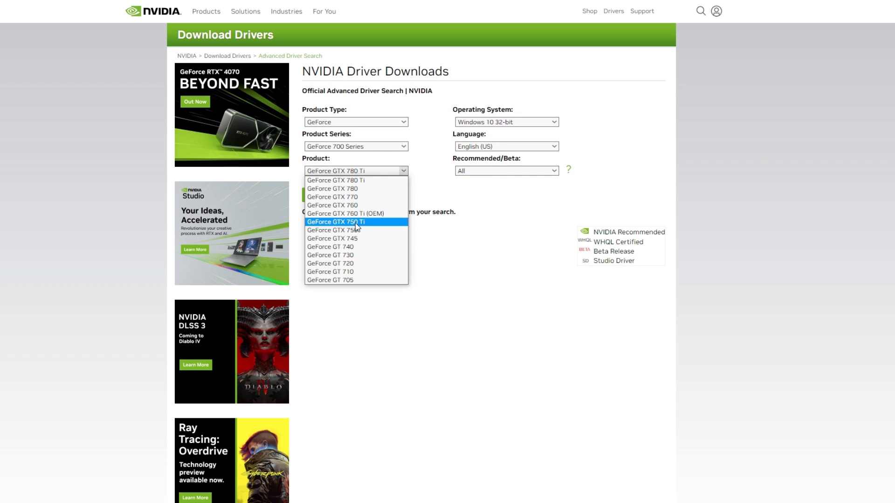
left_click(374, 222)
- Filter to Windows 10 64-bit with DCH driver type and search the matching drivers
left_click(545, 123)
left_click(543, 141)
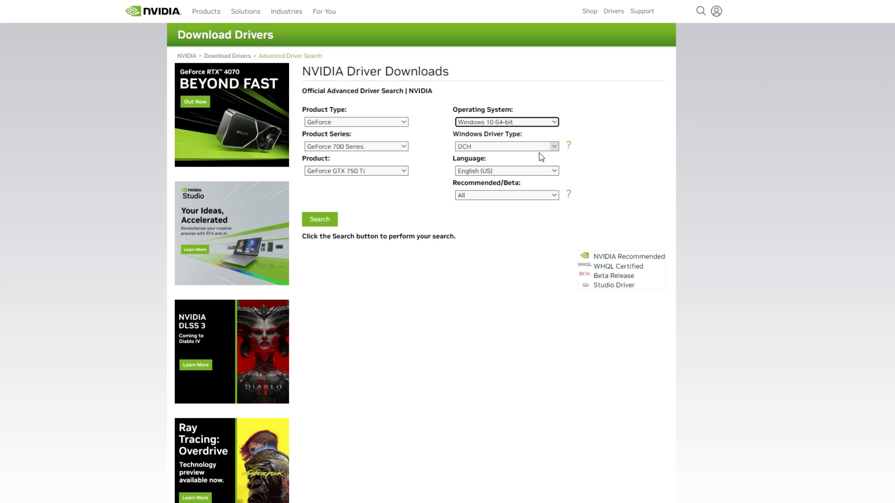
left_click(541, 147)
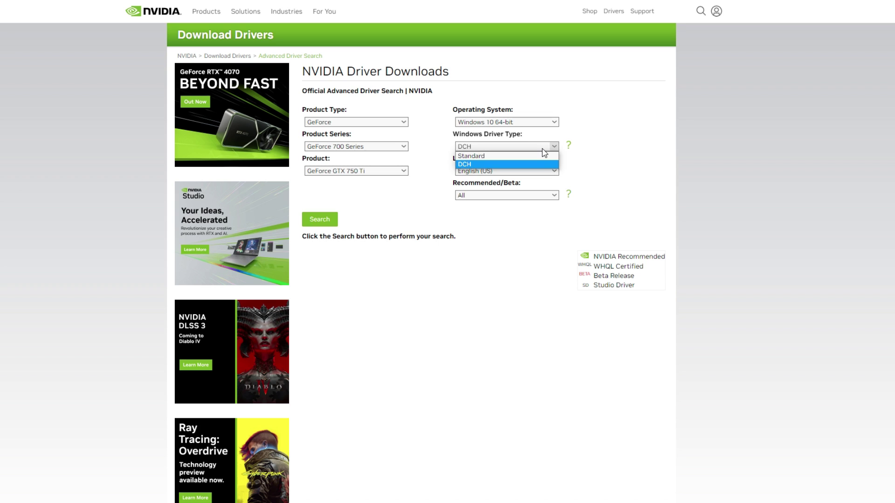
left_click(332, 220)
scroll(498, 274, "down", 2)
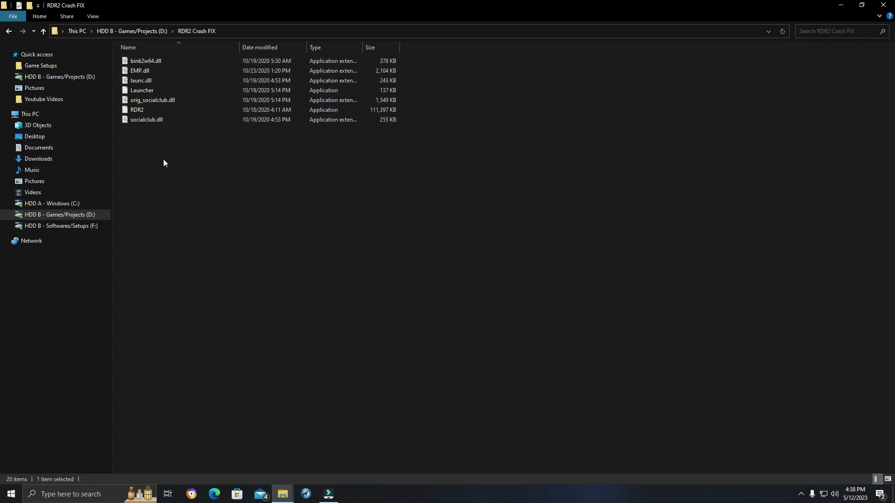
- Copy all seven crash-fix files and go to D:\Red Dead Redemption 2
left_click_drag(163, 159, 148, 59)
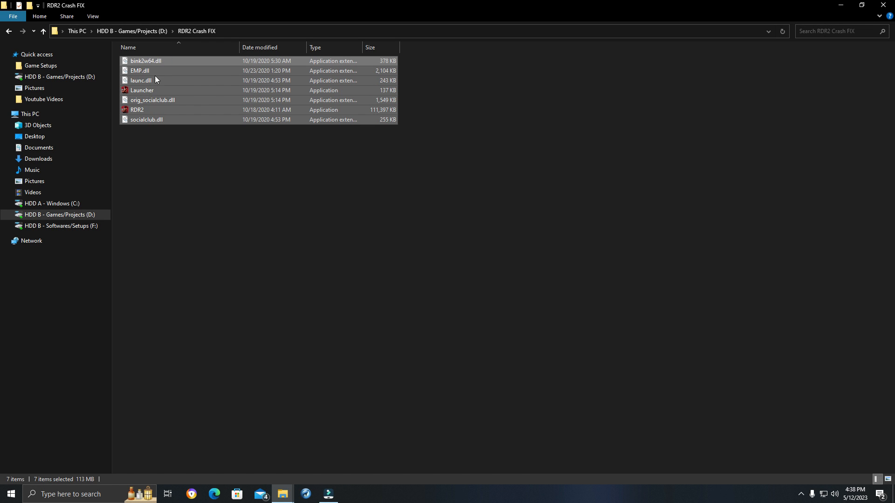
right_click(155, 77)
left_click(165, 155)
key("alt+Up")
double_click(162, 162)
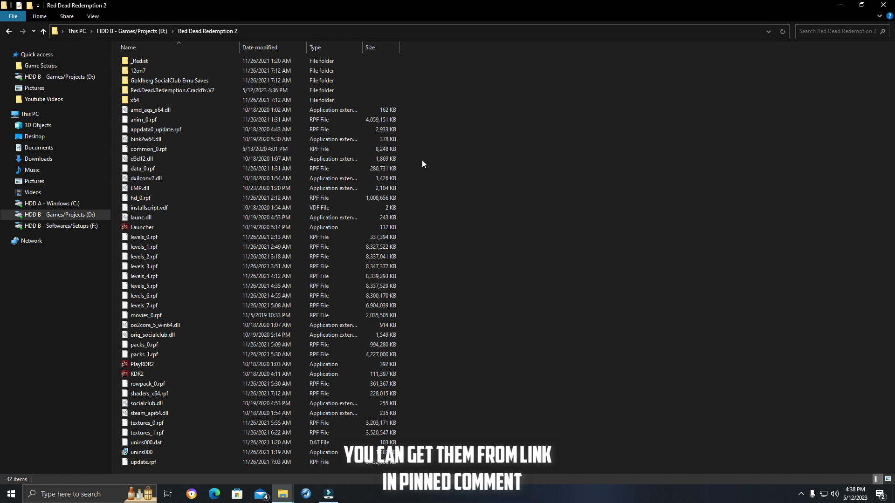
- Paste the fix files into the game folder, replacing the existing files
right_click(487, 147)
left_click(503, 204)
left_click(479, 170)
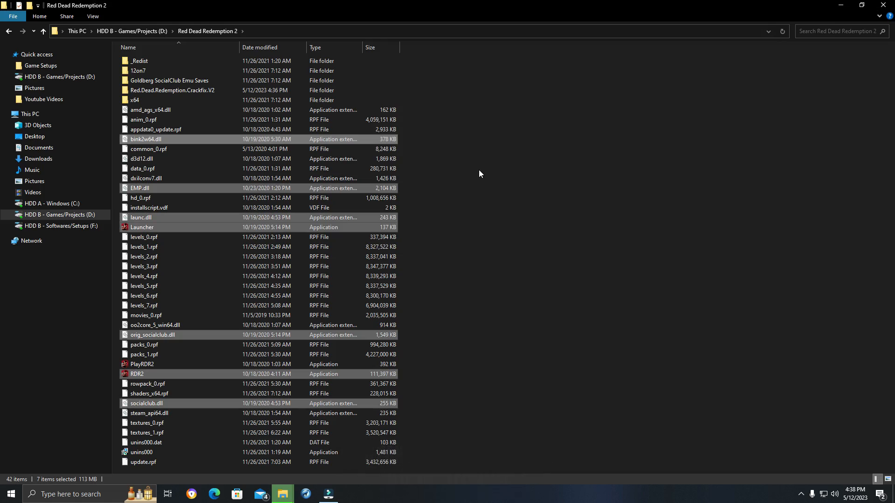
left_click(453, 221)
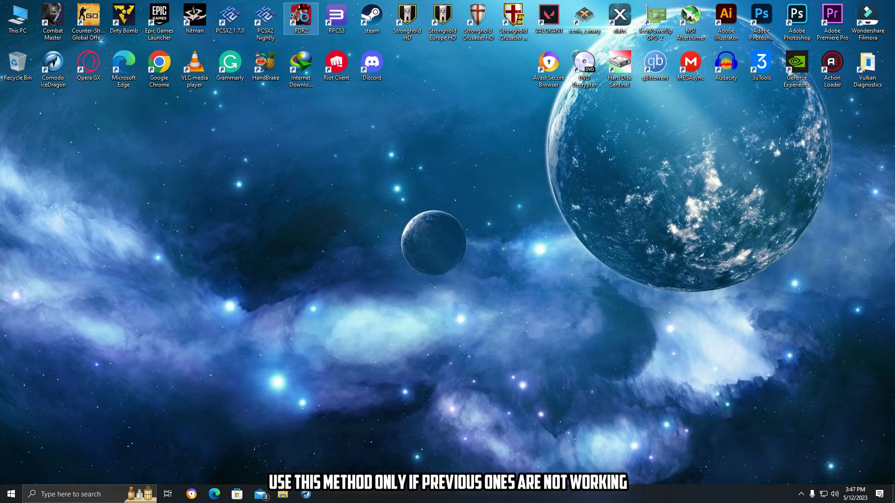
right_click(305, 9)
left_click(329, 70)
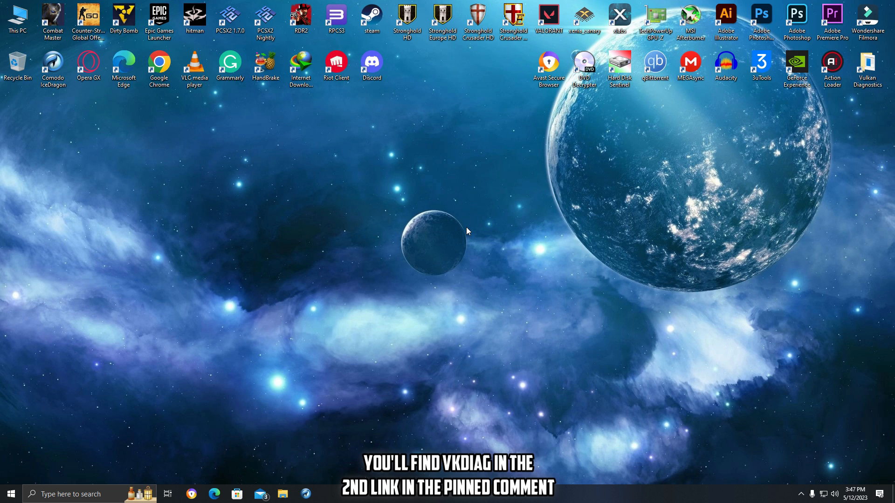
- Run VkDiag from the VK-diag-1.1.9 folder and move its console to the top
double_click(868, 83)
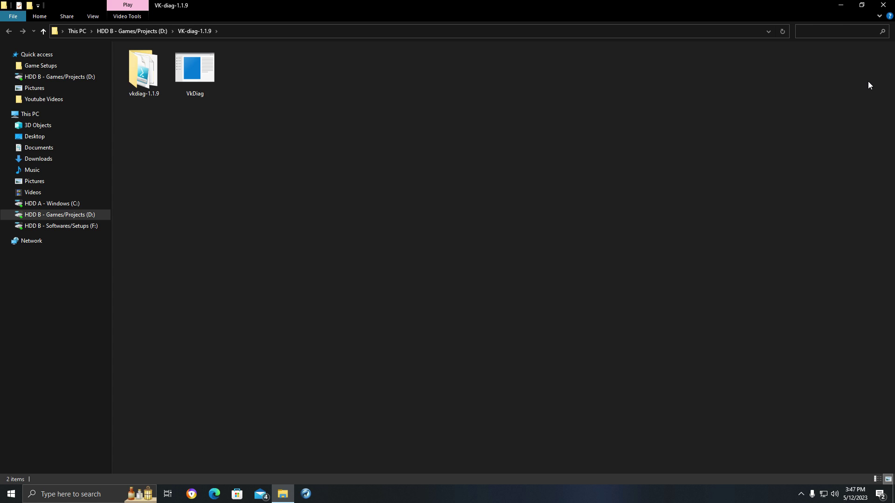
right_click(195, 83)
left_click(216, 100)
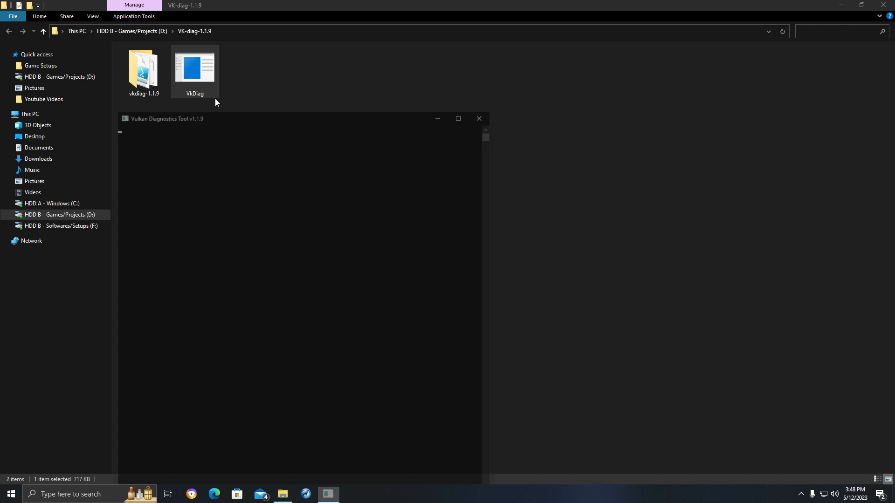
mouse_move(338, 109)
left_mouse_down()
mouse_move(309, 100)
mouse_move(293, 31)
left_mouse_up()
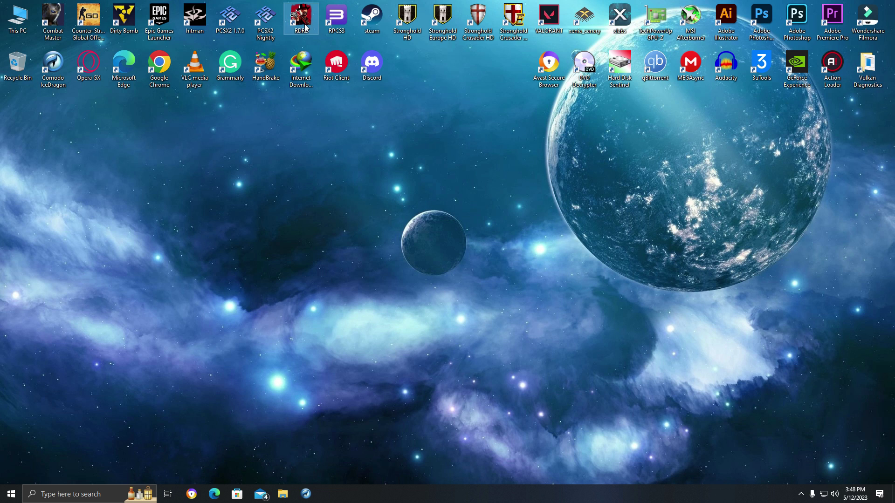
- Run the RDR2 desktop shortcut as administrator
right_click(304, 27)
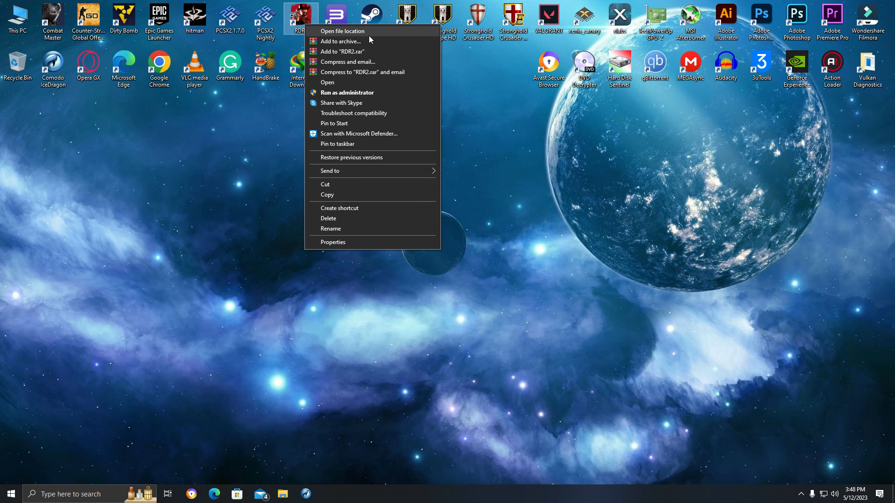
left_click(343, 93)
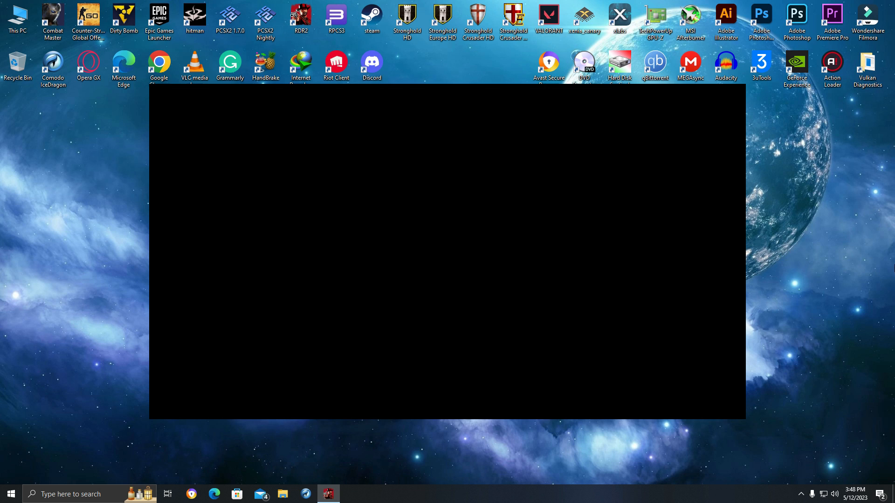